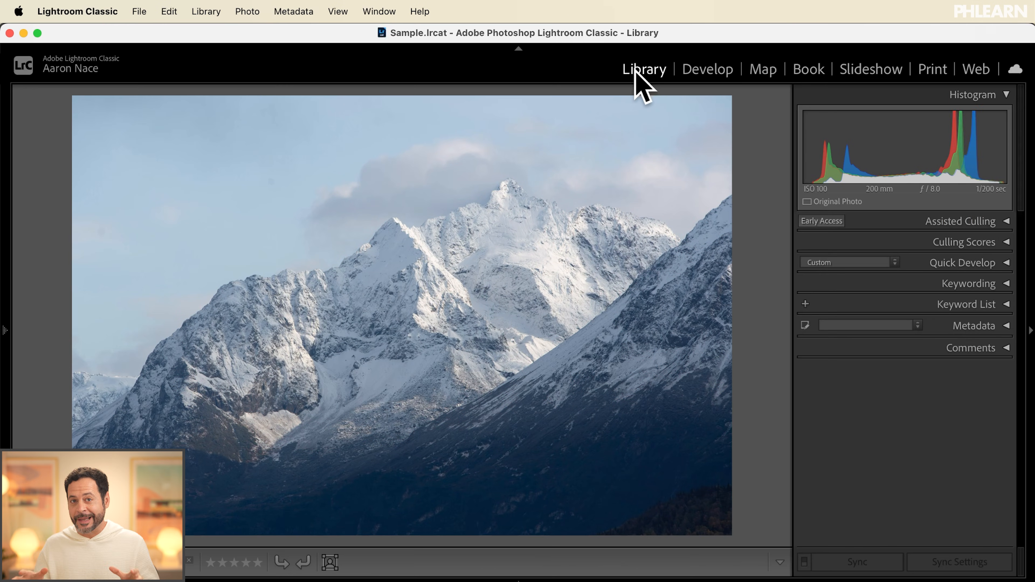
- In the Develop module, create four separate landscape masks for Sky, Mountains, Vegetation and Snow
{"action": "left_click", "coordinate": [707, 70]}
{"action": "left_click", "coordinate": [947, 235]}
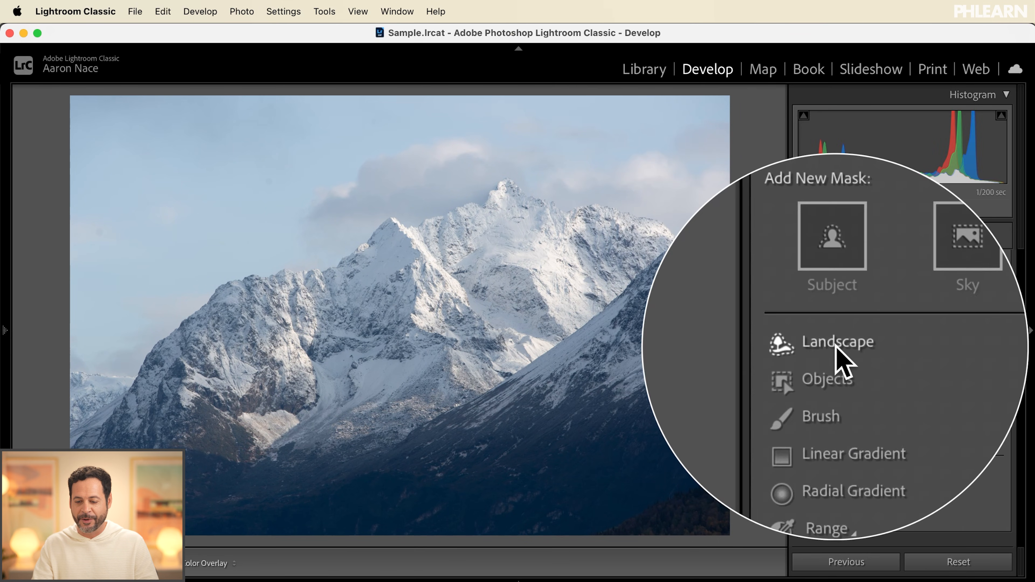
{"action": "left_click", "coordinate": [835, 346]}
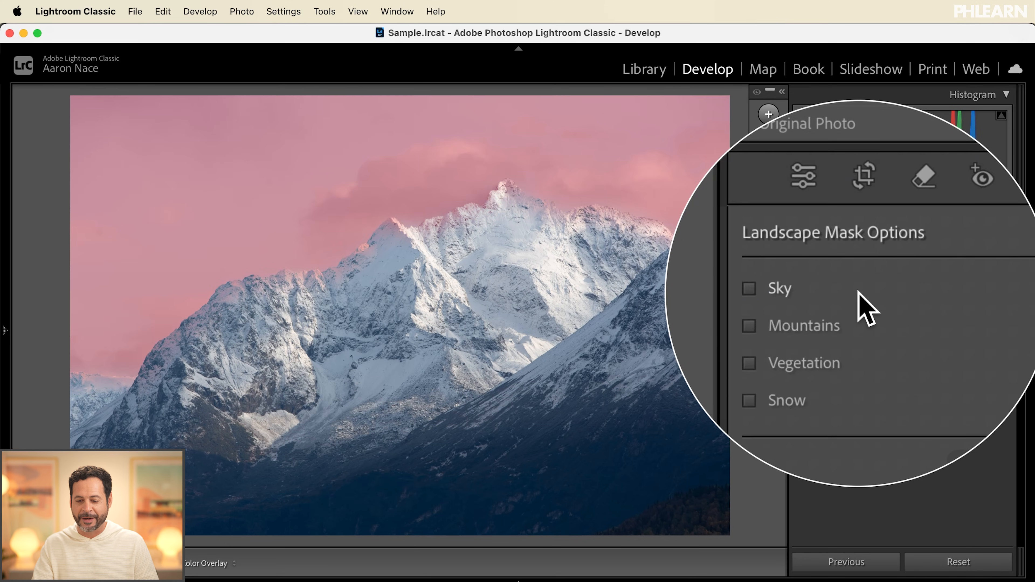
{"action": "left_click", "coordinate": [811, 296]}
{"action": "left_click", "coordinate": [827, 322]}
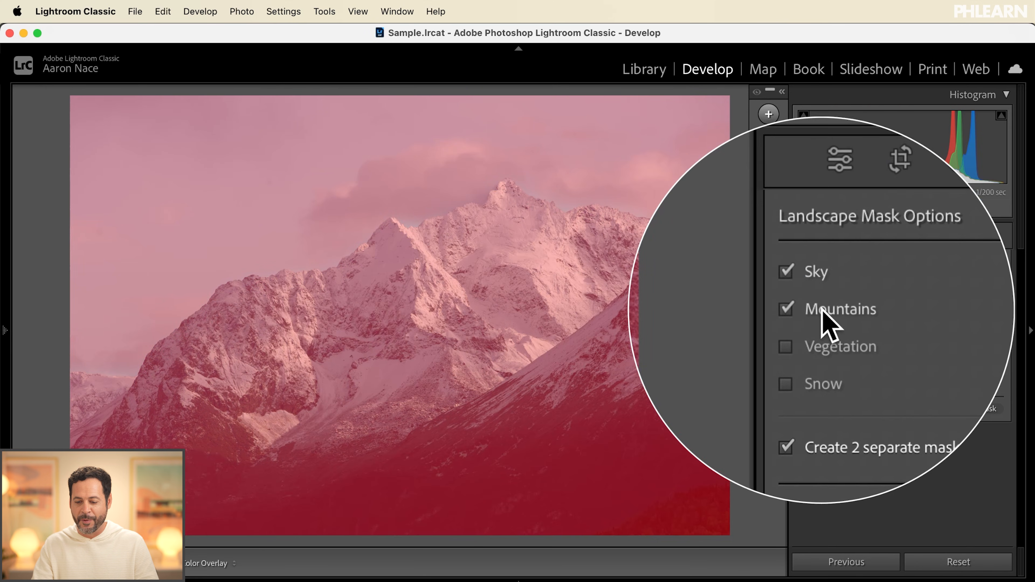
{"action": "left_click", "coordinate": [822, 327]}
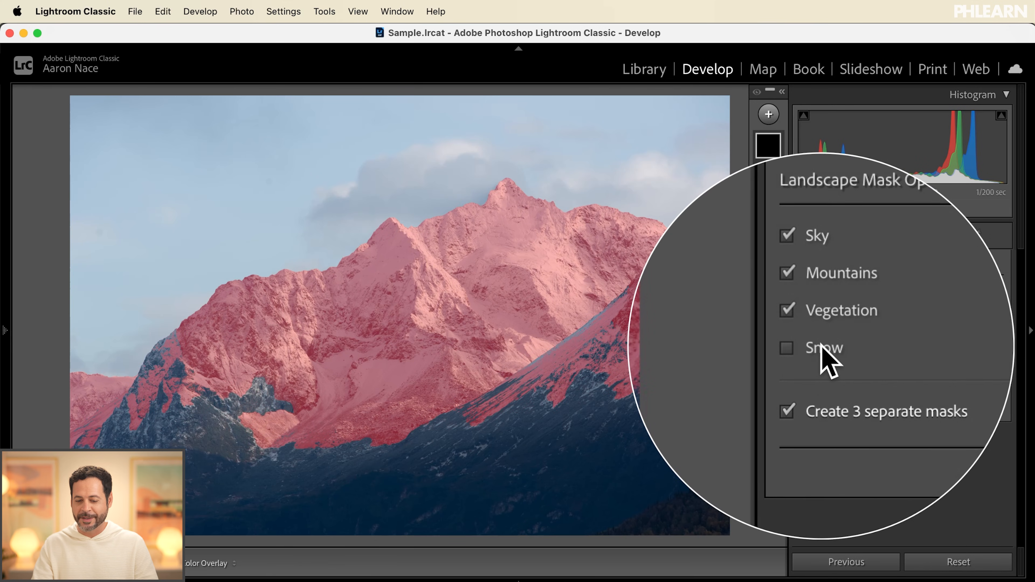
{"action": "left_click", "coordinate": [823, 348]}
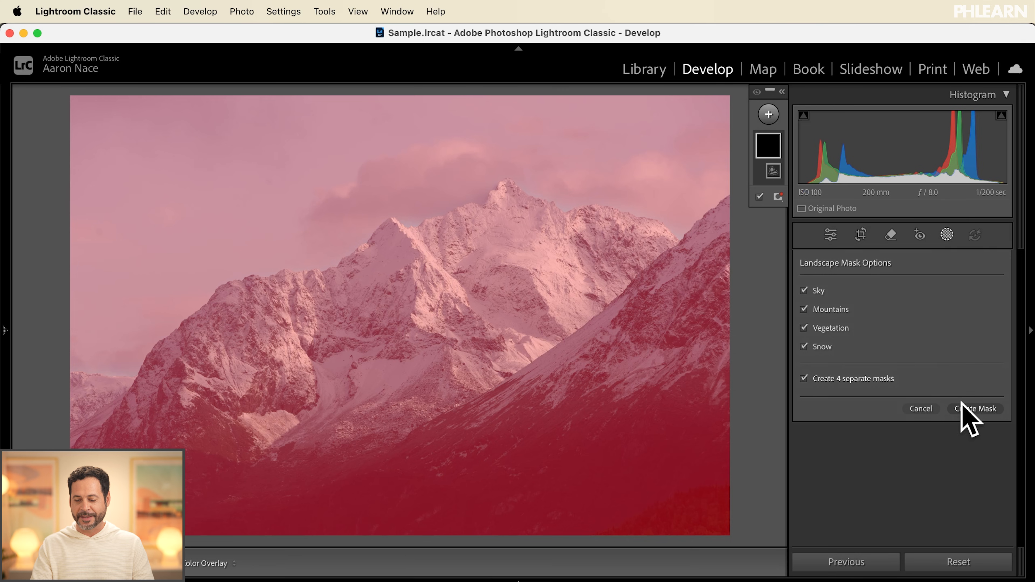
{"action": "left_click", "coordinate": [966, 408]}
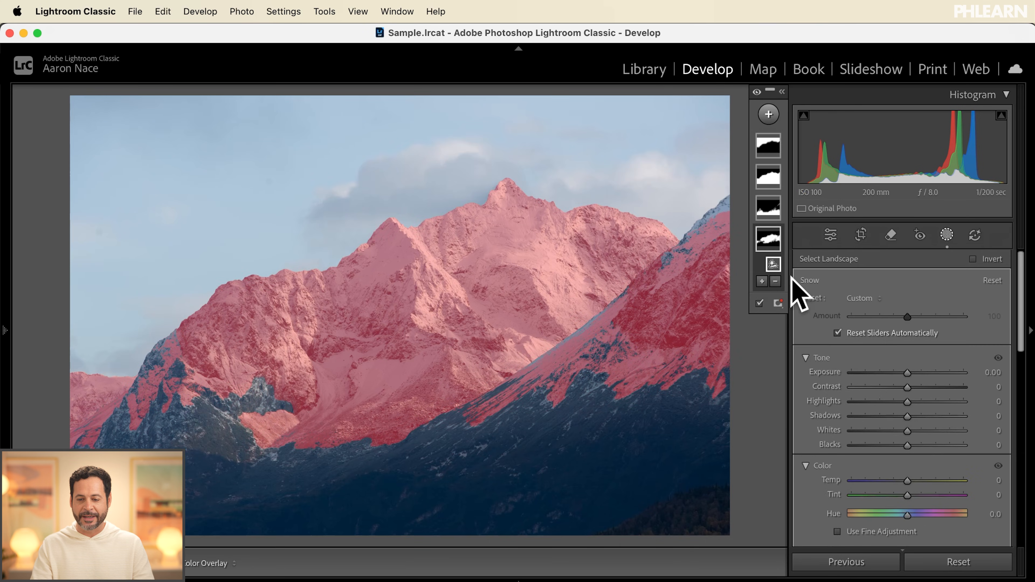
- Set the Snow mask's Highlights to -17, Shadows to 21 and Clarity to 49, and raise its Exposure slightly
{"action": "left_click", "coordinate": [782, 92]}
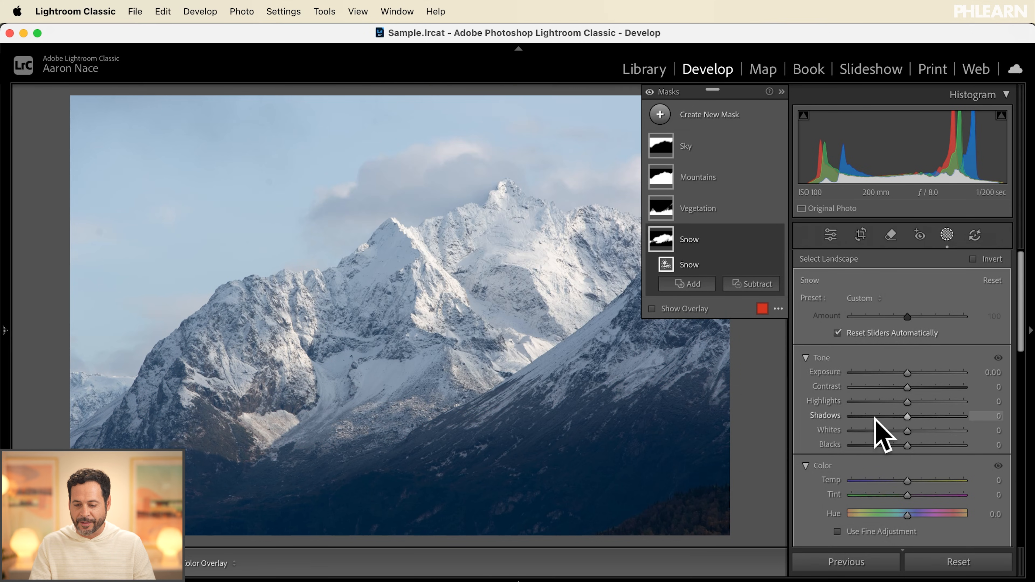
{"action": "mouse_move", "coordinate": [906, 401]}
{"action": "left_mouse_down"}
{"action": "mouse_move", "coordinate": [895, 400]}
{"action": "mouse_move", "coordinate": [919, 416]}
{"action": "left_mouse_up"}
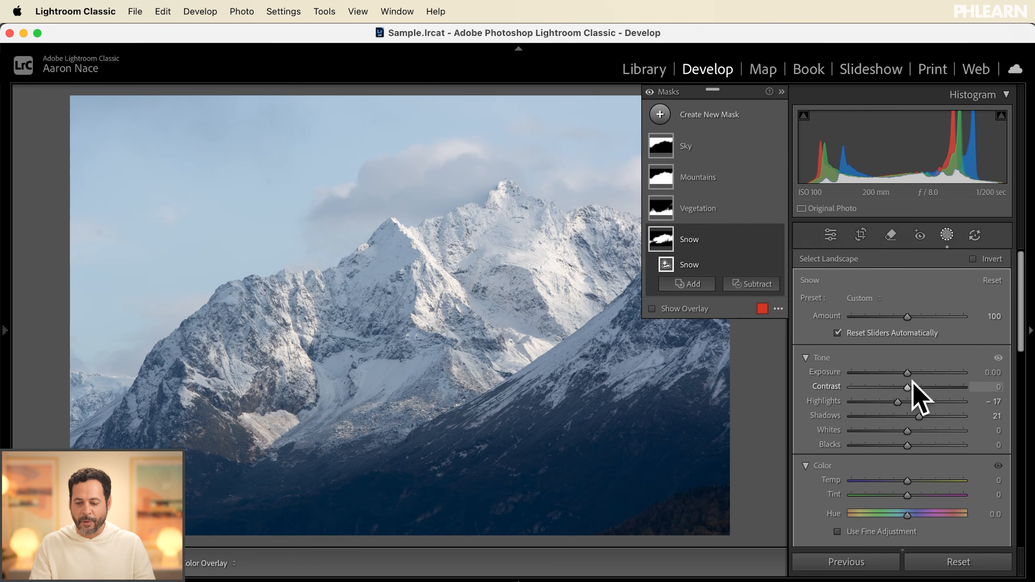
{"action": "left_click_drag", "start_coordinate": [906, 373], "coordinate": [909, 373]}
{"action": "scroll", "coordinate": [902, 427], "scroll_direction": "down", "scroll_amount": 10}
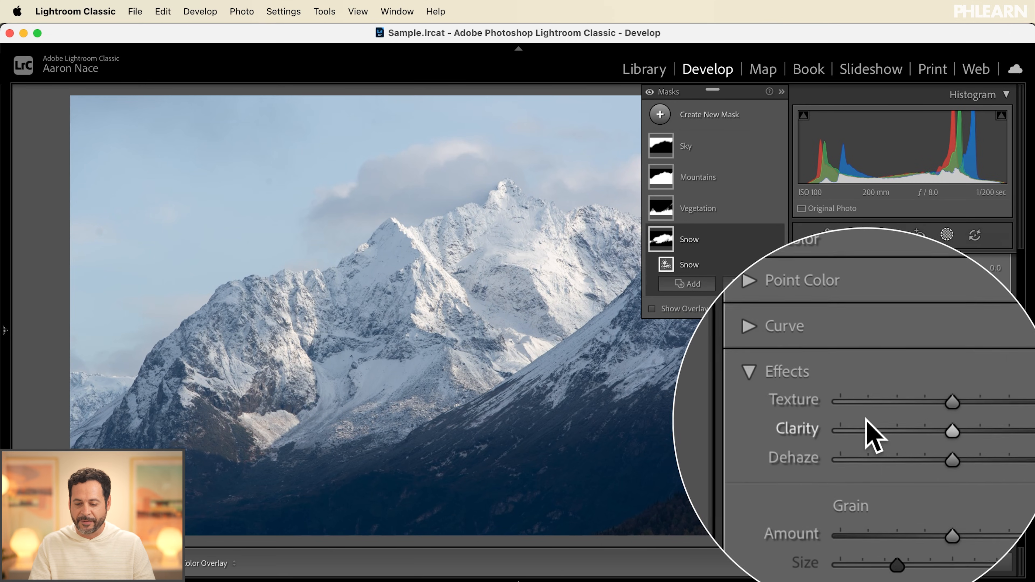
{"action": "left_click_drag", "start_coordinate": [908, 424], "coordinate": [933, 423]}
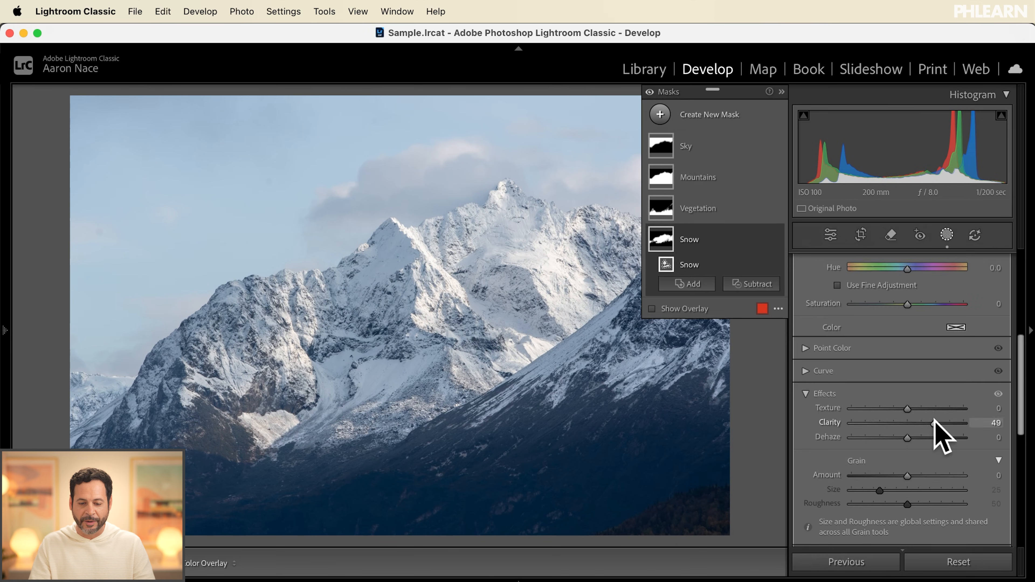
- Toggle the Snow mask's visibility repeatedly to compare the snow with and without its adjustments
{"action": "left_click", "coordinate": [776, 239]}
{"action": "left_click", "coordinate": [776, 239]}
{"action": "left_click", "coordinate": [776, 239]}
{"action": "left_click", "coordinate": [776, 240]}
{"action": "left_click", "coordinate": [776, 240]}
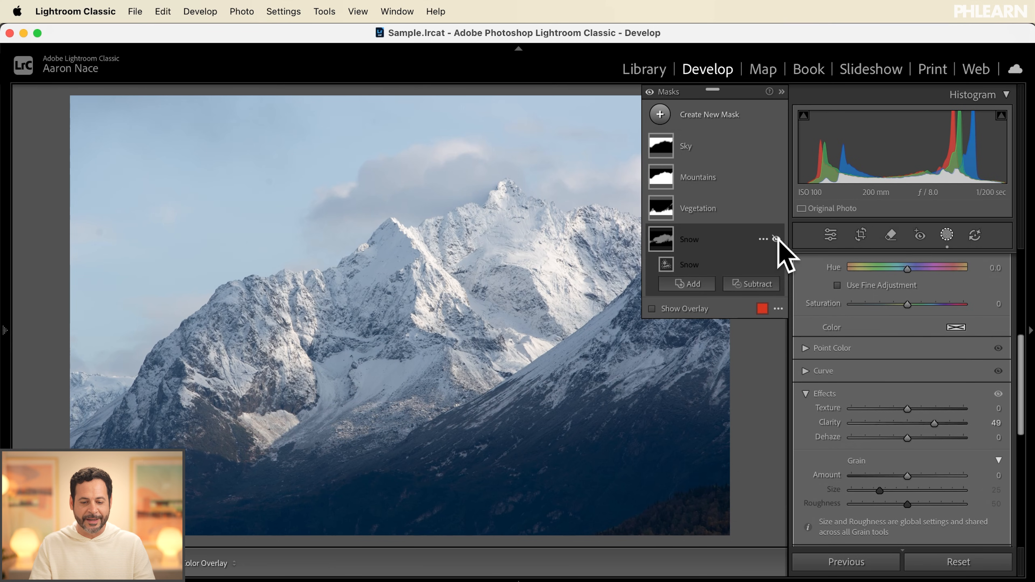
{"action": "left_click", "coordinate": [776, 239]}
{"action": "left_click", "coordinate": [776, 239]}
{"action": "left_click", "coordinate": [776, 239]}
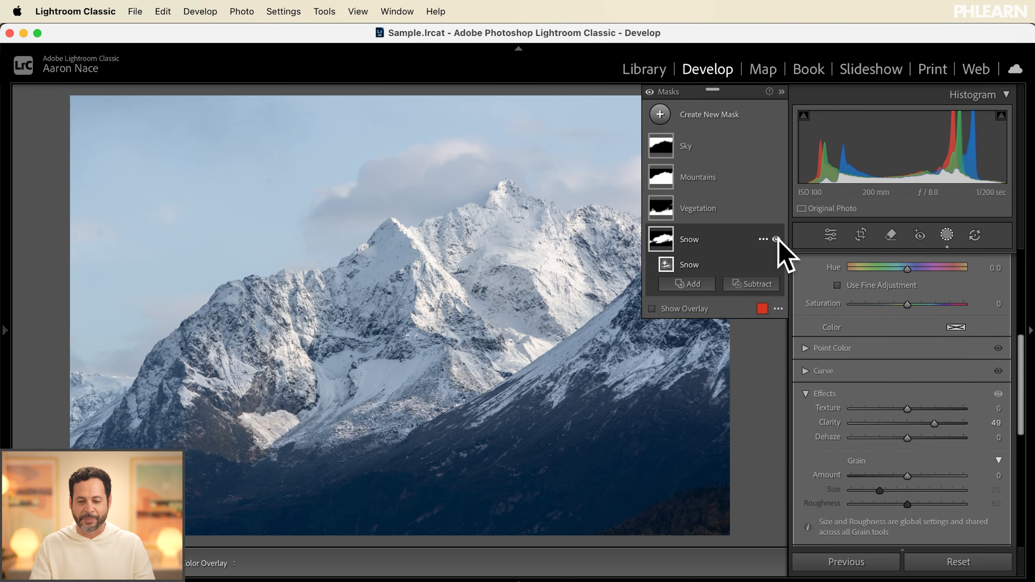
- Cool and brighten the Sky mask by setting its Temp to -27 and Exposure to 0.29
{"action": "left_click", "coordinate": [704, 151]}
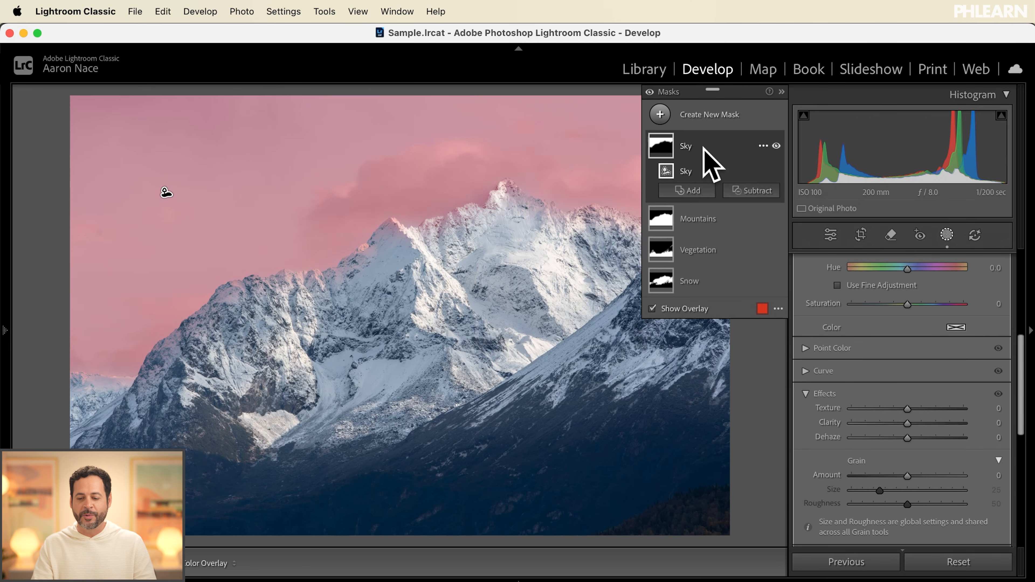
{"action": "scroll", "coordinate": [888, 408], "scroll_direction": "up", "scroll_amount": 2}
{"action": "scroll", "coordinate": [886, 412], "scroll_direction": "up", "scroll_amount": 5}
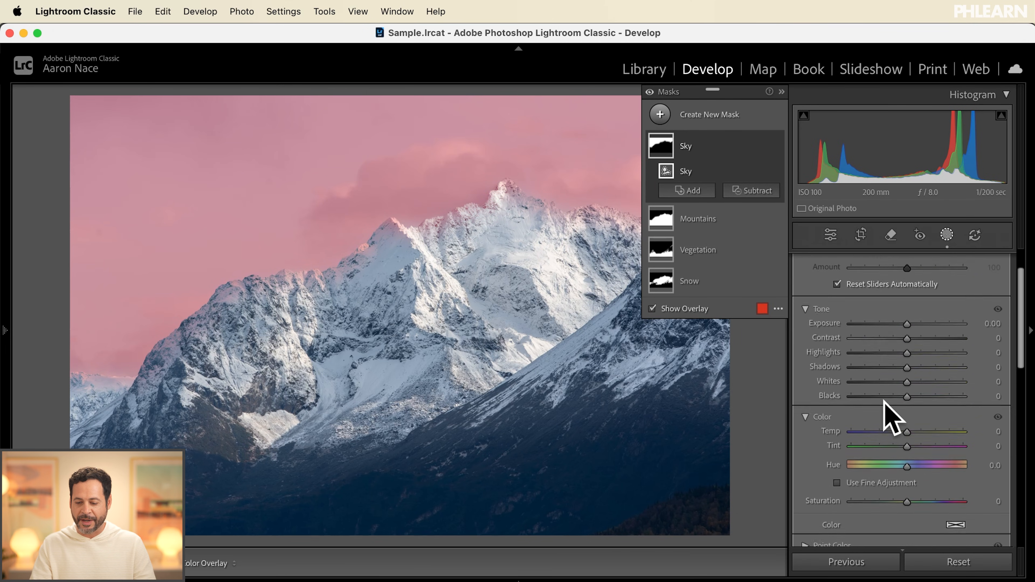
{"action": "left_click", "coordinate": [907, 450]}
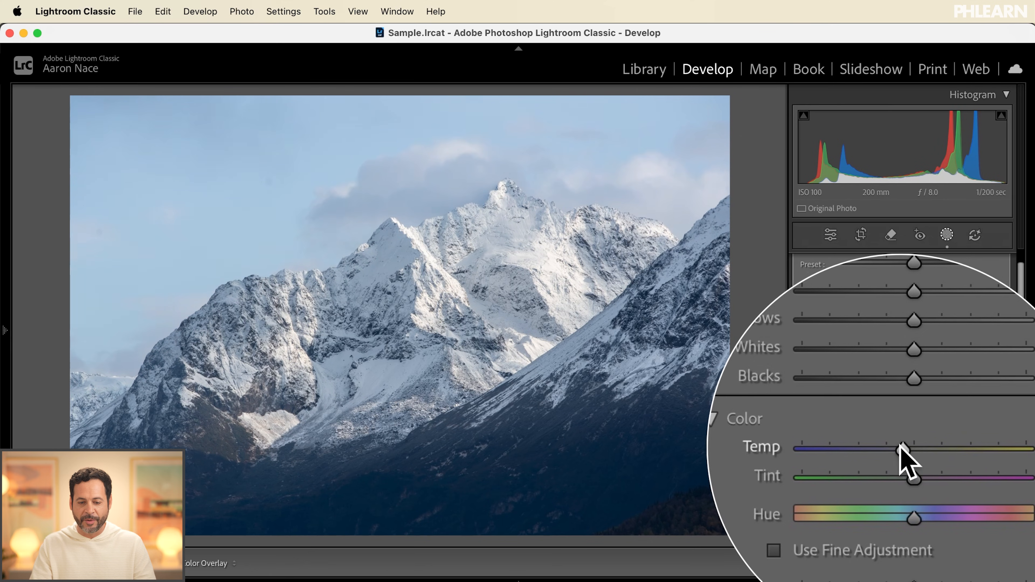
{"action": "left_click_drag", "start_coordinate": [905, 445], "coordinate": [891, 446]}
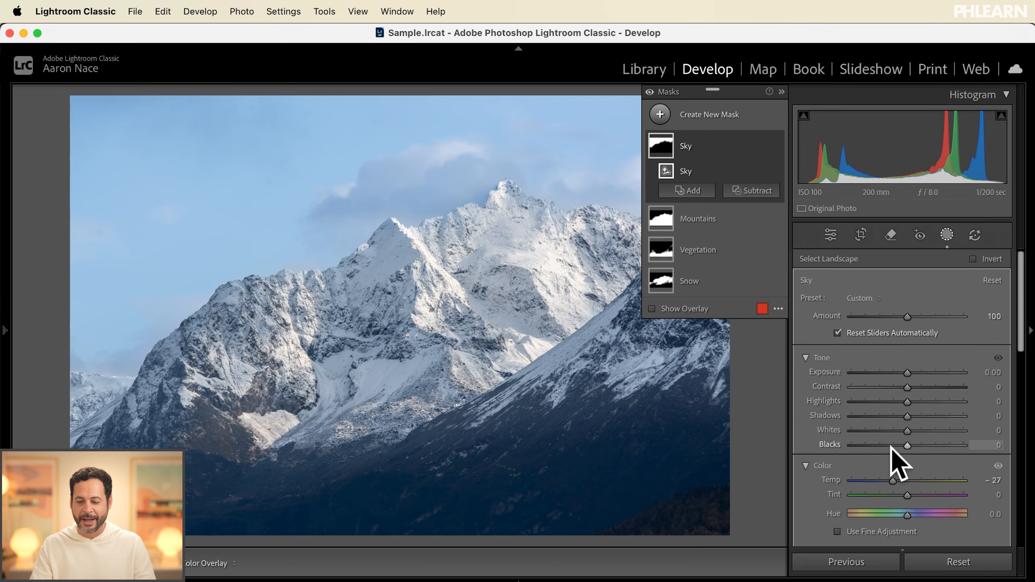
{"action": "left_click_drag", "start_coordinate": [907, 373], "coordinate": [911, 372]}
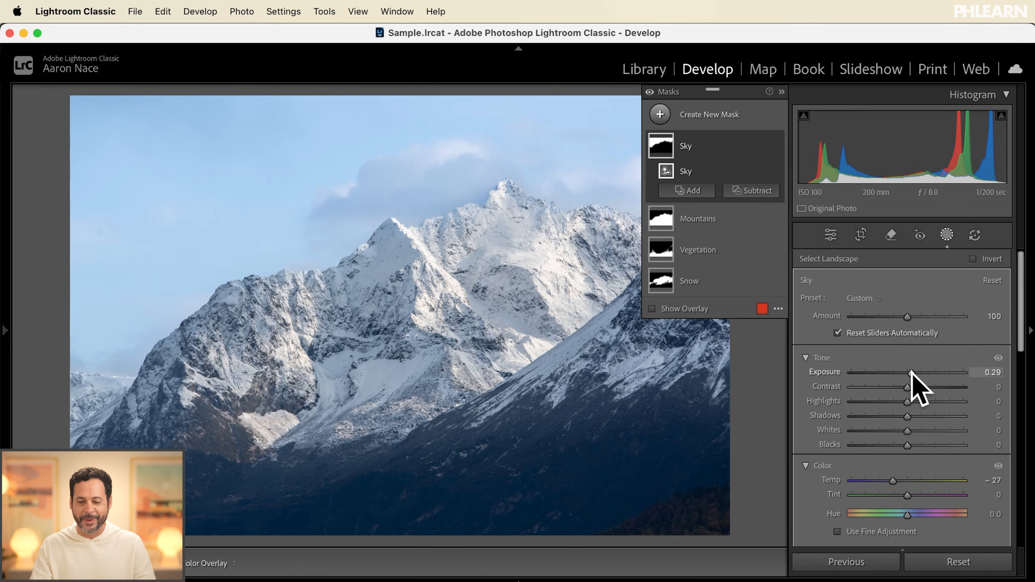
- Set the Vegetation mask's Saturation to 39 and compare the edited photo with its original version
{"action": "left_click", "coordinate": [706, 251]}
{"action": "scroll", "coordinate": [866, 403], "scroll_direction": "down", "scroll_amount": 5}
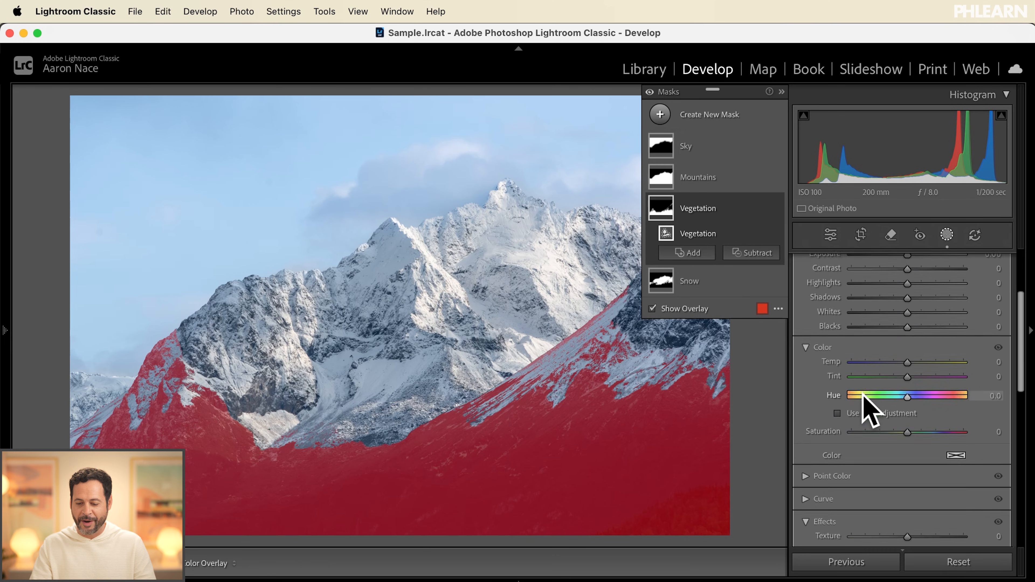
{"action": "left_click_drag", "start_coordinate": [907, 423], "coordinate": [910, 424]}
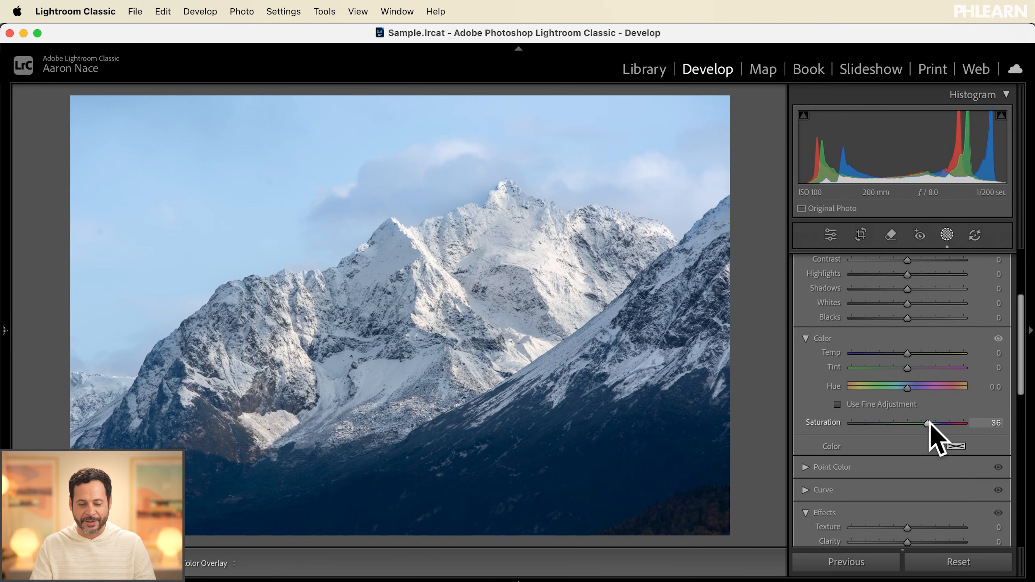
{"action": "left_click_drag", "start_coordinate": [931, 424], "coordinate": [930, 424]}
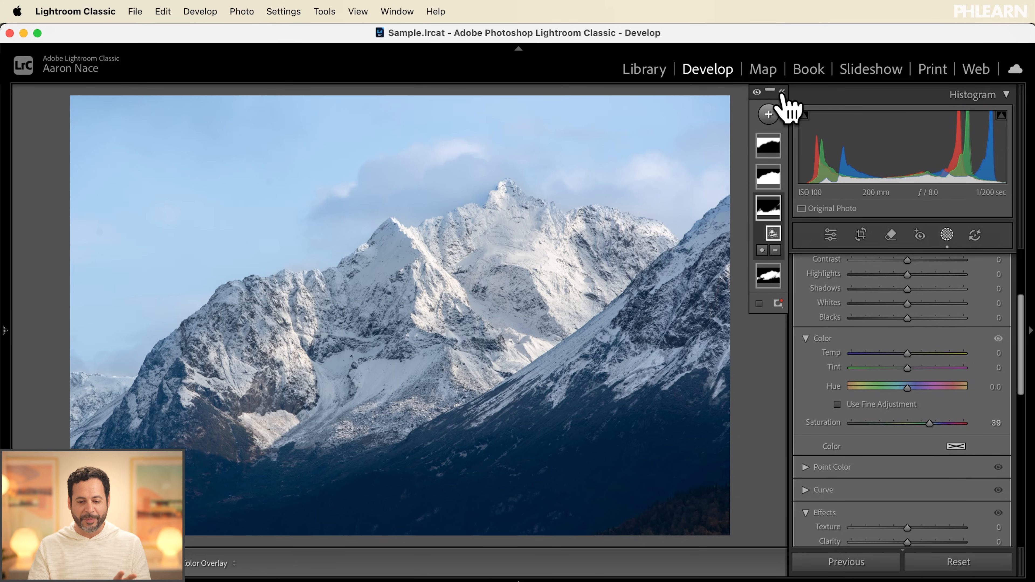
{"action": "key", "text": "backslash"}
{"action": "key", "text": "backslash"}
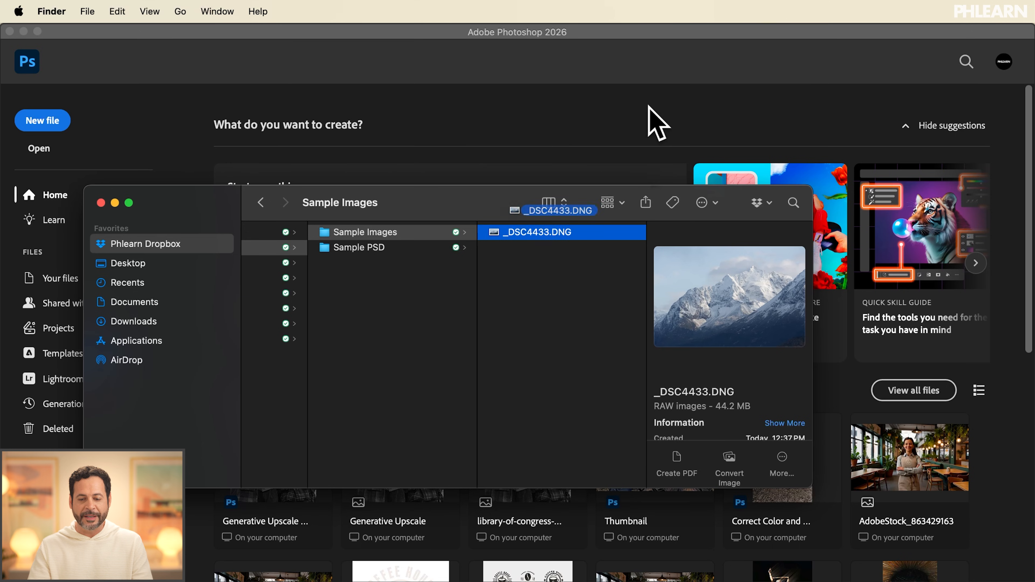
- Switch to Photoshop, open _DSC4433.DNG in Camera Raw and create four separate landscape masks for Sky, Mountains, Vegetation and Snow
{"action": "left_click_drag", "start_coordinate": [538, 232], "coordinate": [656, 123]}
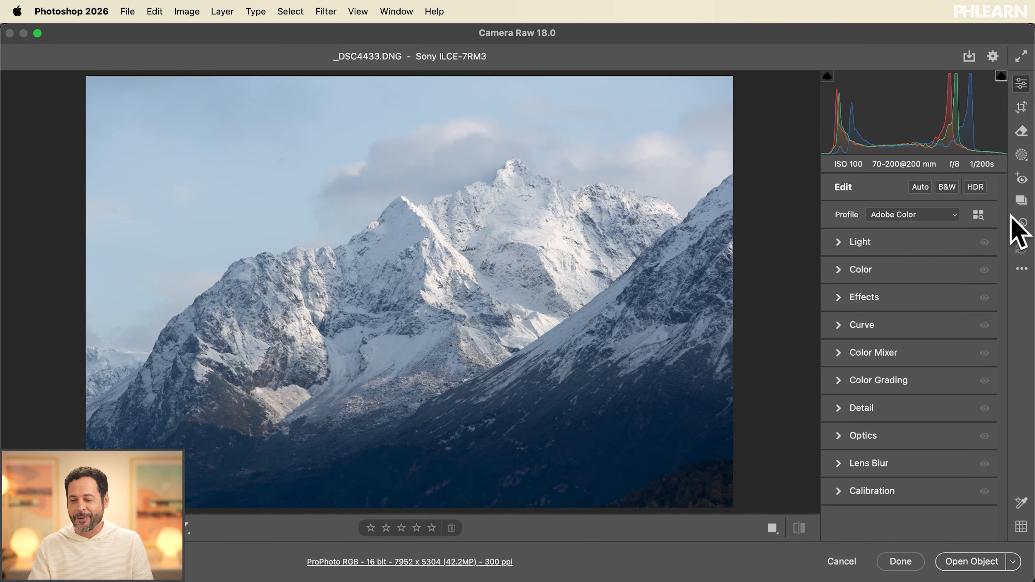
{"action": "left_click", "coordinate": [1021, 155]}
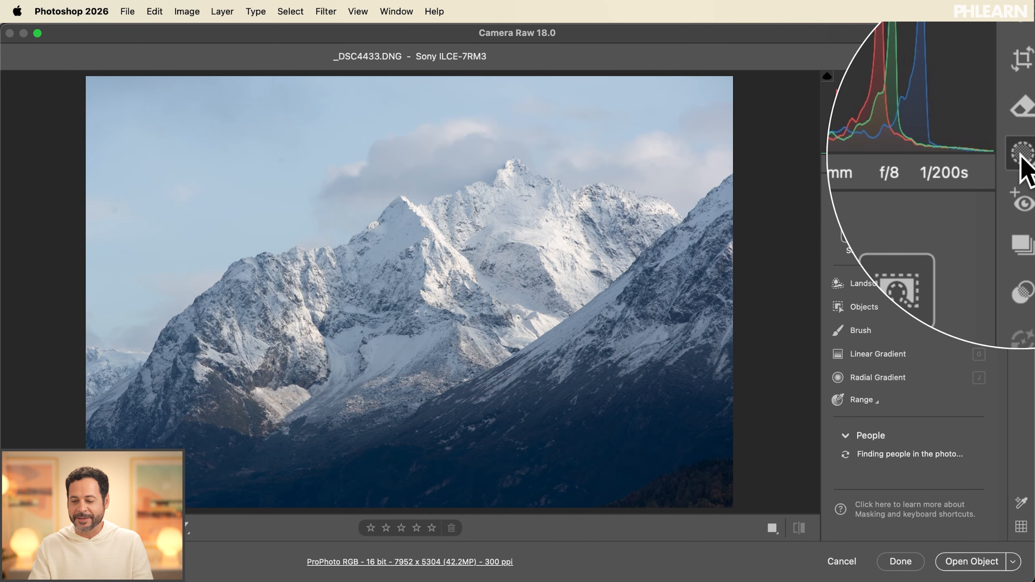
{"action": "left_click", "coordinate": [887, 282]}
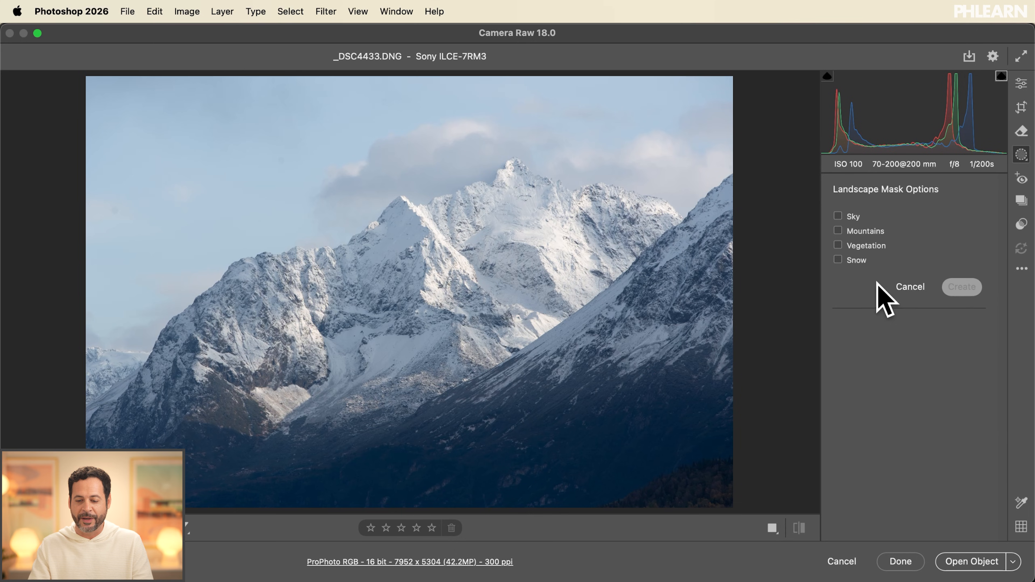
{"action": "left_click", "coordinate": [857, 260]}
{"action": "left_click", "coordinate": [859, 231]}
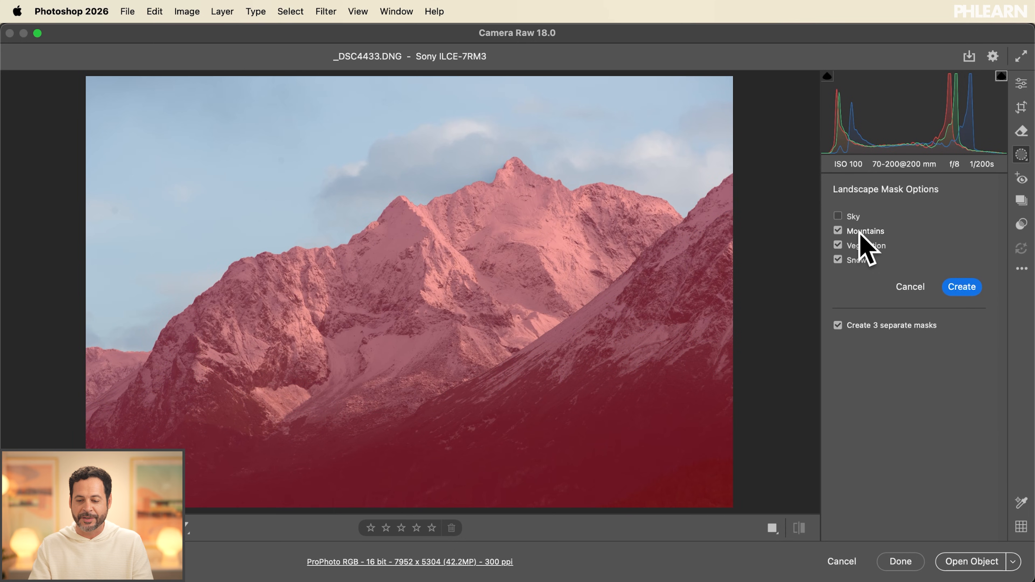
{"action": "left_click", "coordinate": [853, 217]}
{"action": "left_click", "coordinate": [958, 287]}
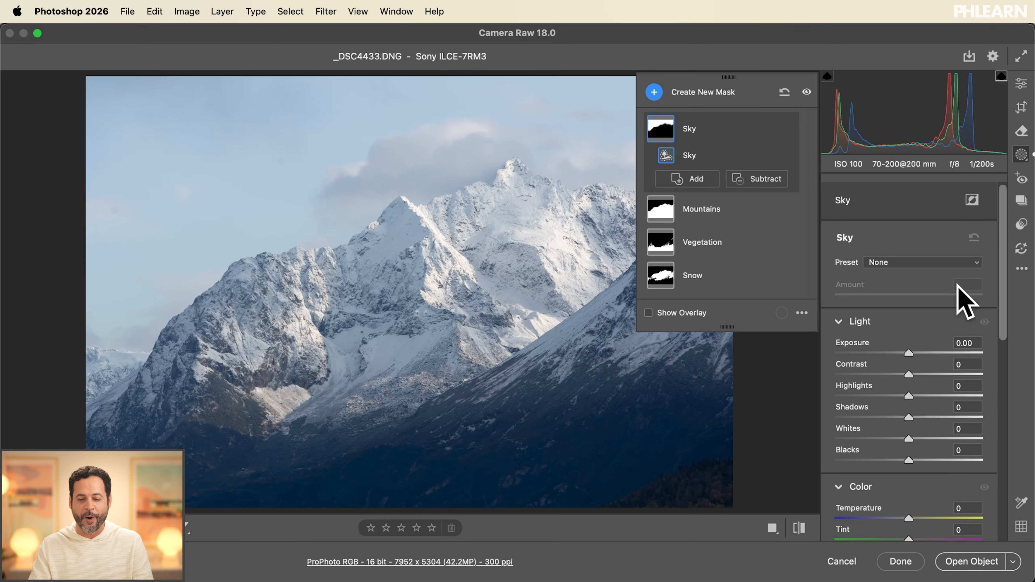
- Set the Snow mask's Highlights to -14 and Shadows to +17, and increase its Clarity
{"action": "left_click", "coordinate": [717, 275]}
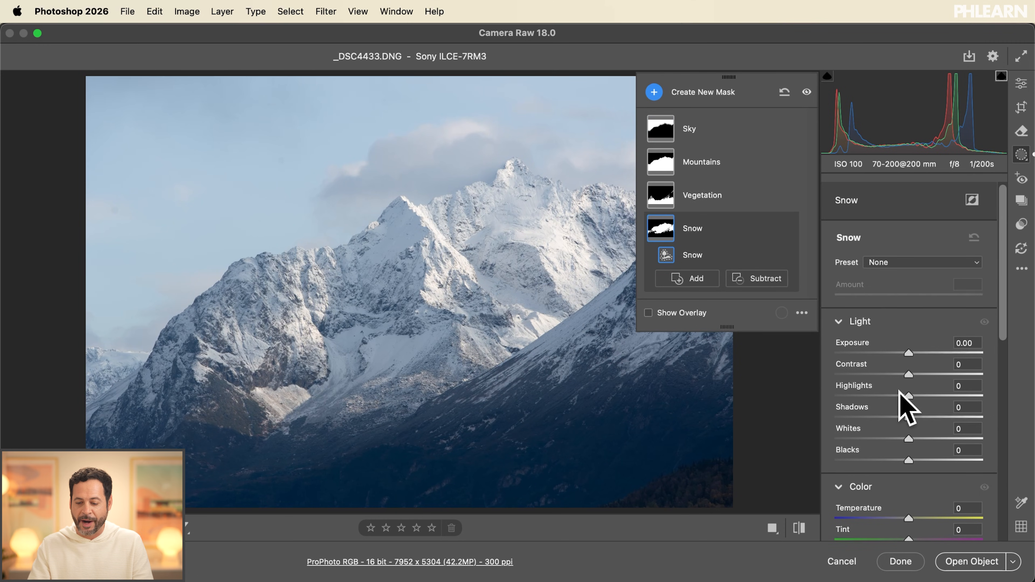
{"action": "scroll", "coordinate": [922, 427], "scroll_direction": "down", "scroll_amount": 10}
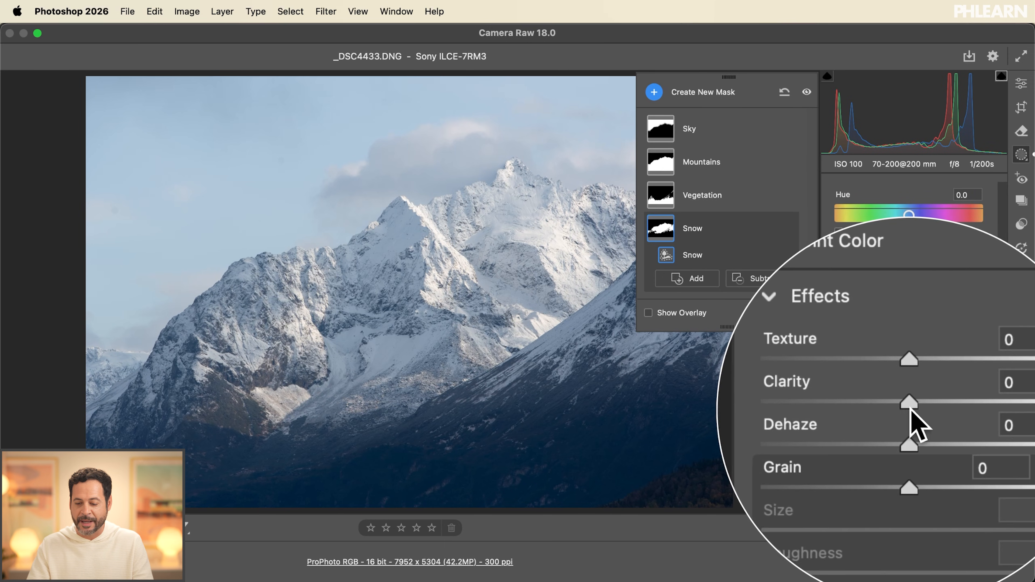
{"action": "left_click_drag", "start_coordinate": [908, 406], "coordinate": [936, 403]}
- Cool the sky by setting the Sky mask's Temperature to -25
{"action": "left_click", "coordinate": [715, 129]}
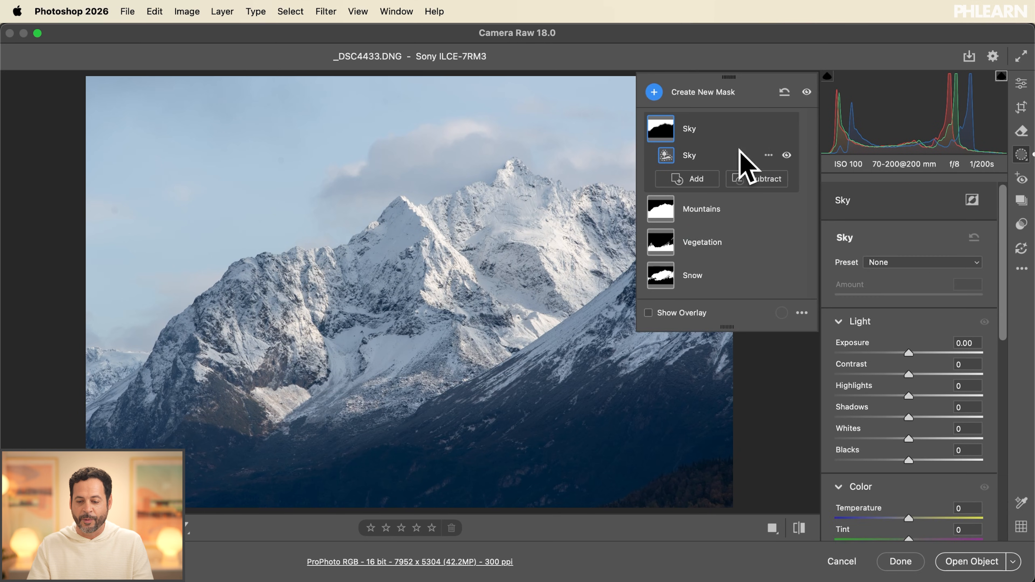
{"action": "scroll", "coordinate": [904, 456], "scroll_direction": "down", "scroll_amount": 3}
{"action": "left_click_drag", "start_coordinate": [892, 459], "coordinate": [890, 459]}
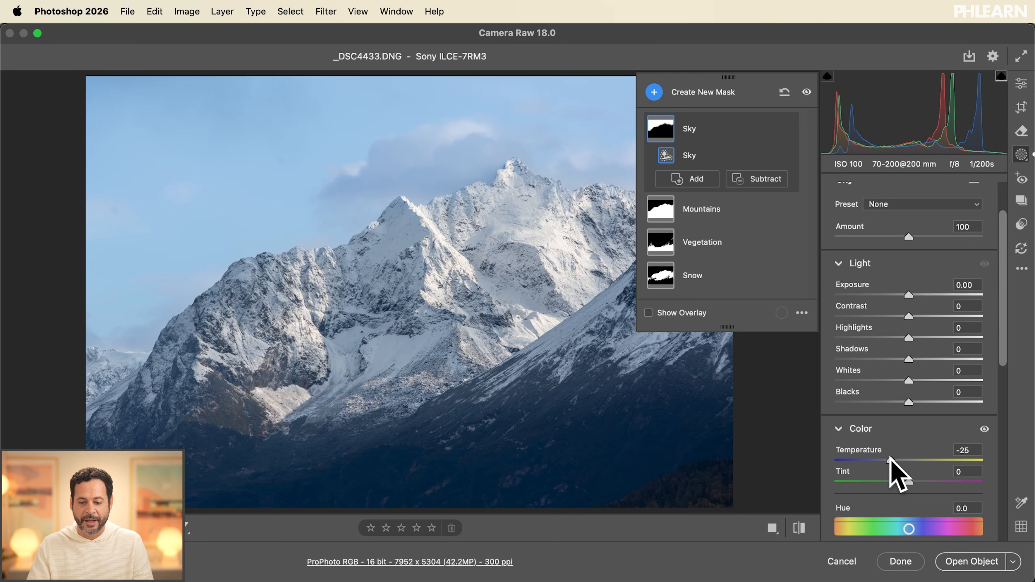
- Boost the vegetation's color by setting the Vegetation mask's Saturation to +36
{"action": "left_click", "coordinate": [709, 244]}
{"action": "scroll", "coordinate": [867, 465], "scroll_direction": "down", "scroll_amount": 3}
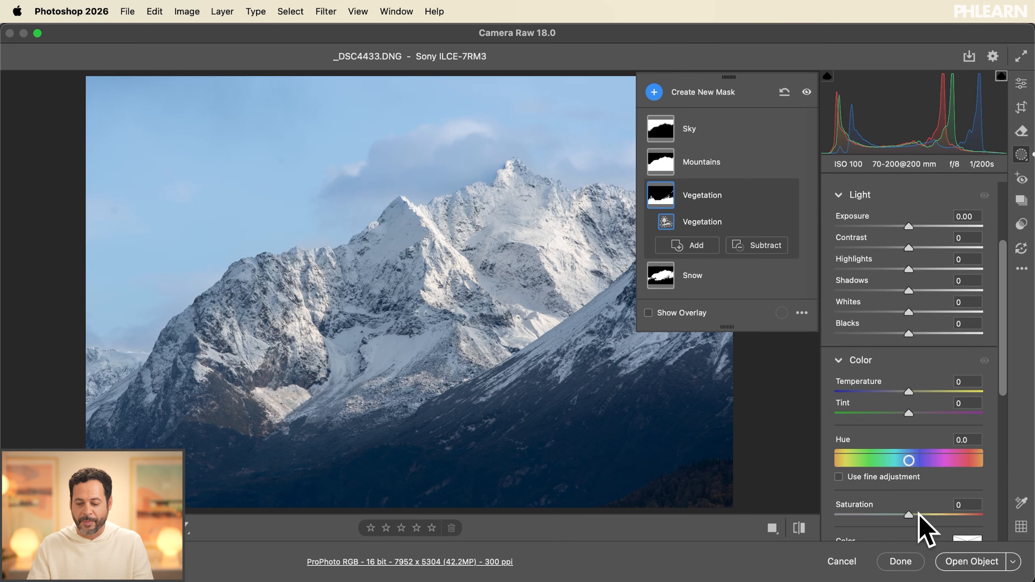
{"action": "left_click_drag", "start_coordinate": [921, 515], "coordinate": [935, 514]}
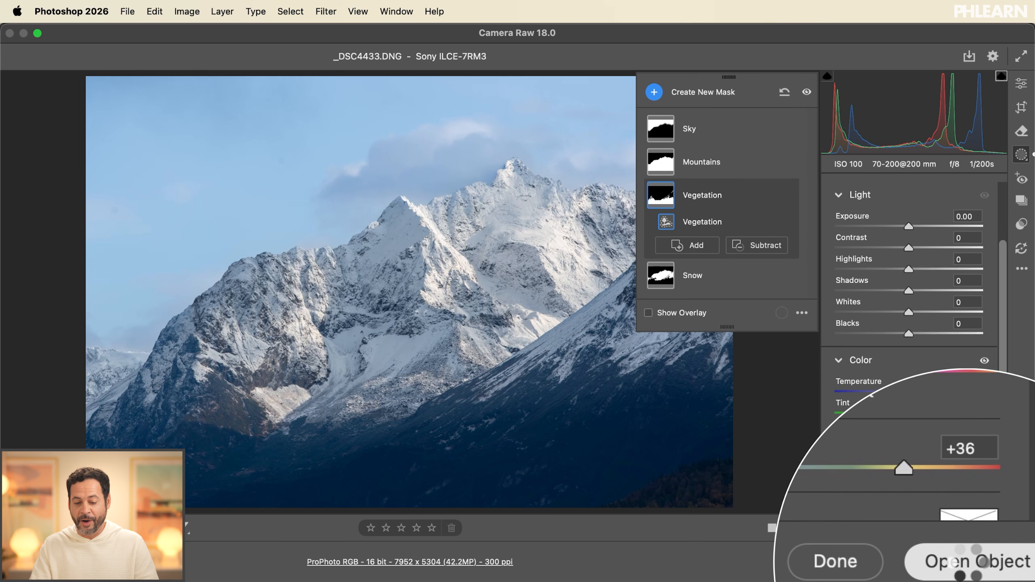
- Open the edited raw photo in Photoshop as an object and inspect it at closer magnification
{"action": "left_click", "coordinate": [968, 561]}
{"action": "scroll", "coordinate": [510, 380], "scroll_direction": "up", "scroll_amount": 5}
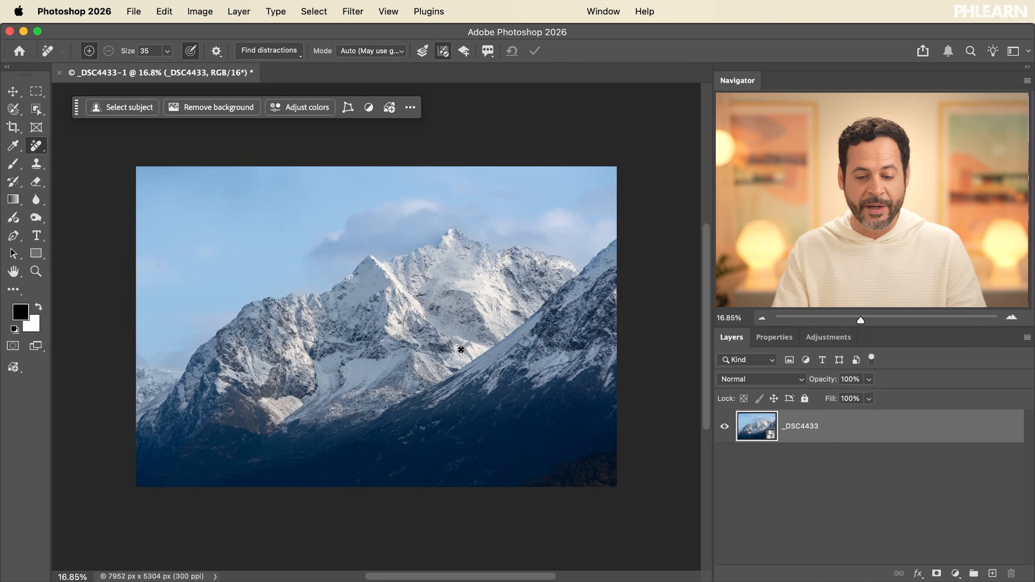
{"action": "scroll", "coordinate": [461, 349], "scroll_direction": "down", "scroll_amount": 1}
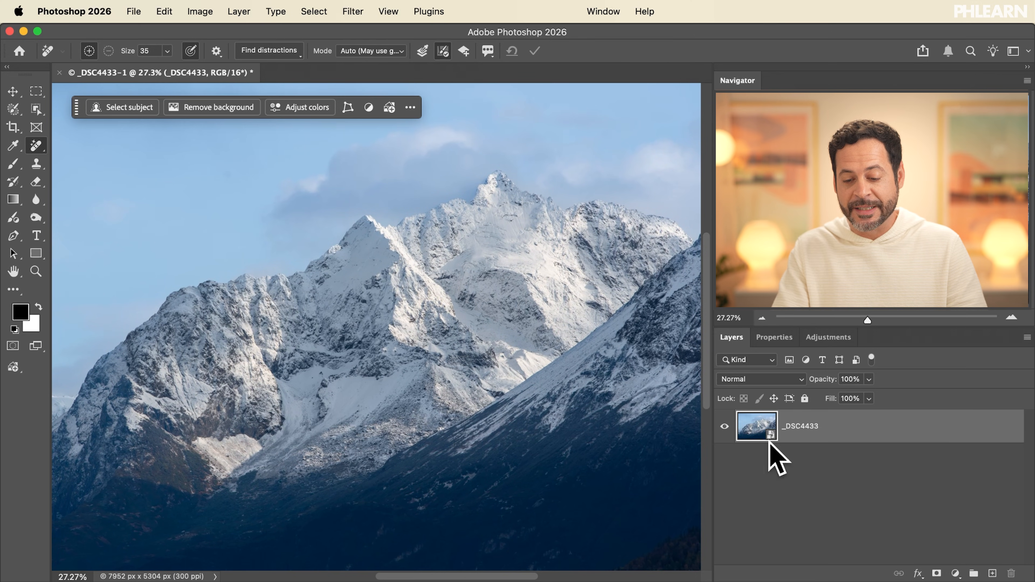
- Reopen the _DSC4433 smart object in Camera Raw, set the Snow mask's Exposure to +0.20 and apply the change
{"action": "double_click", "coordinate": [760, 433]}
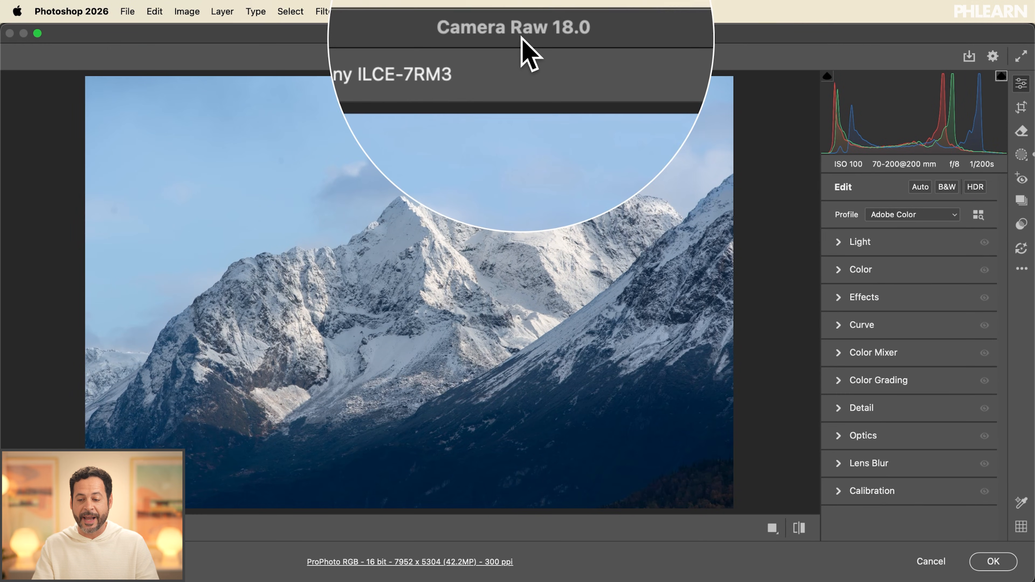
{"action": "left_click", "coordinate": [1021, 156]}
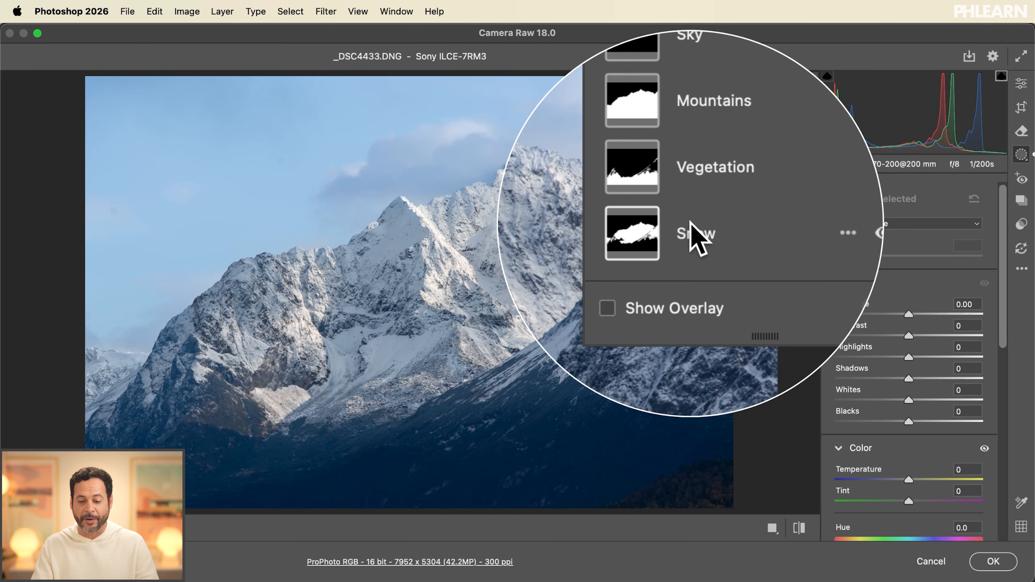
{"action": "left_click", "coordinate": [709, 230]}
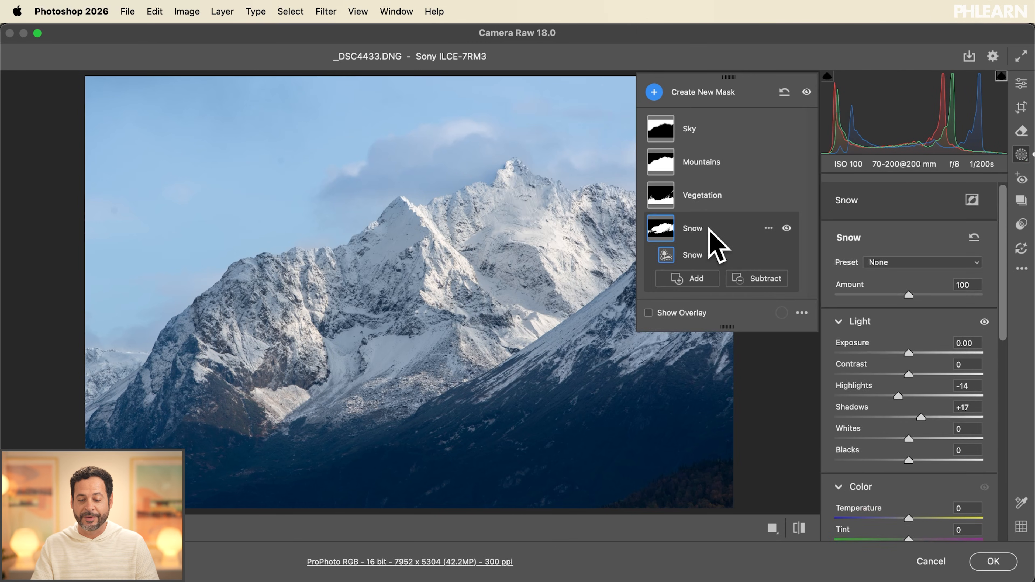
{"action": "left_click_drag", "start_coordinate": [905, 351], "coordinate": [910, 351]}
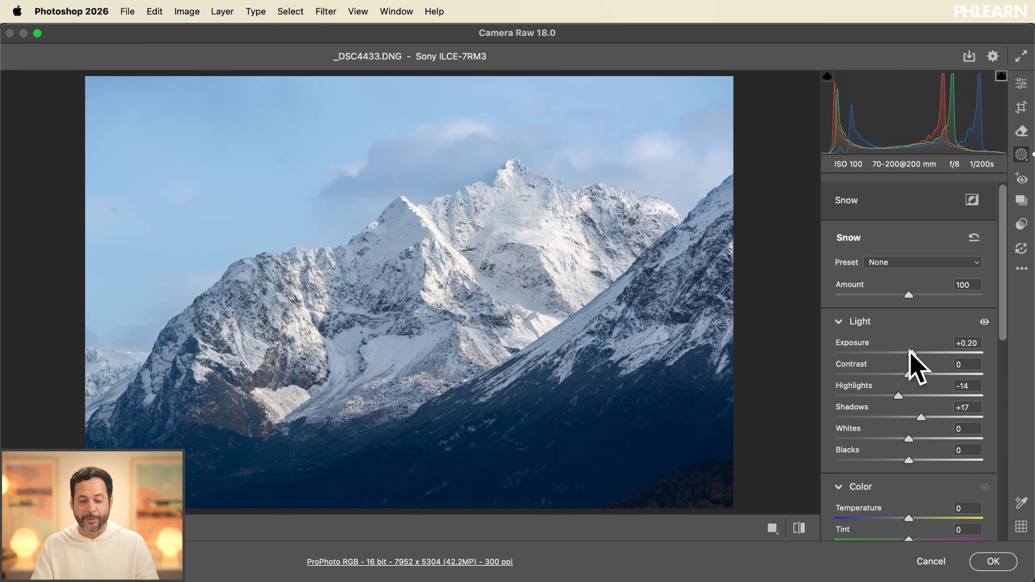
{"action": "left_click", "coordinate": [993, 561]}
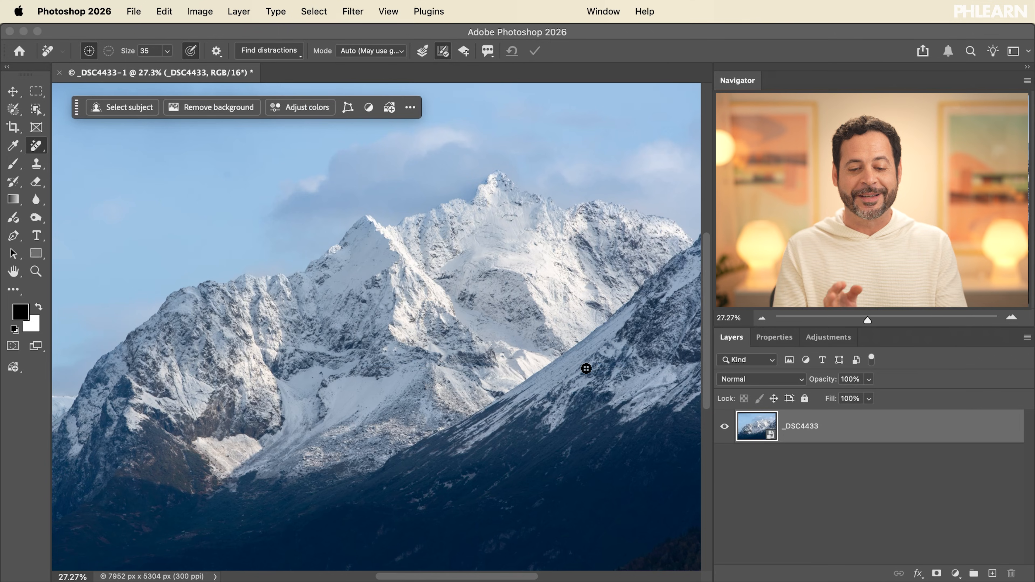